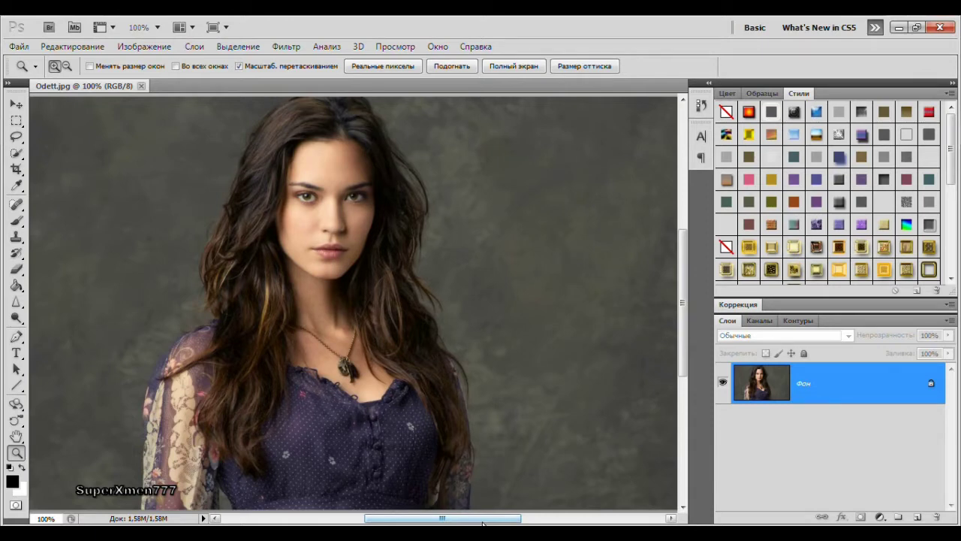
- Duplicate the background photo onto its own layer and add two empty layers above the copy
key("ctrl+j")
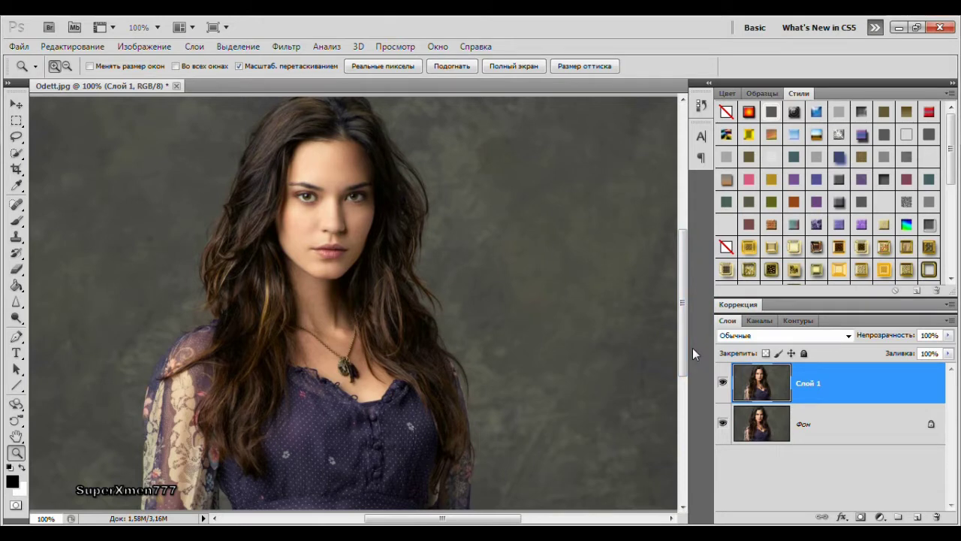
left_click(918, 517)
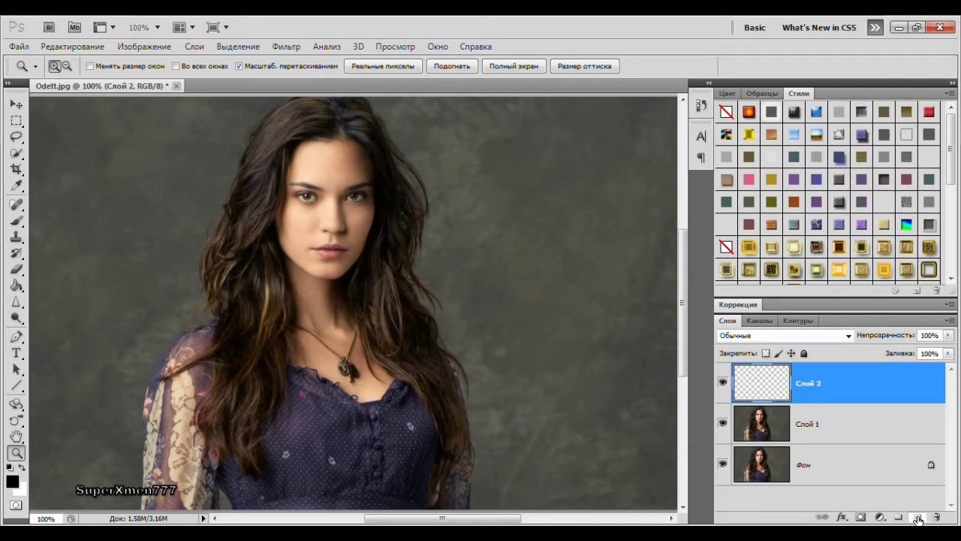
left_click(918, 518)
- Rename the lower empty layer Волосы and the upper empty layer Глаза
left_click(813, 425)
double_click(813, 425)
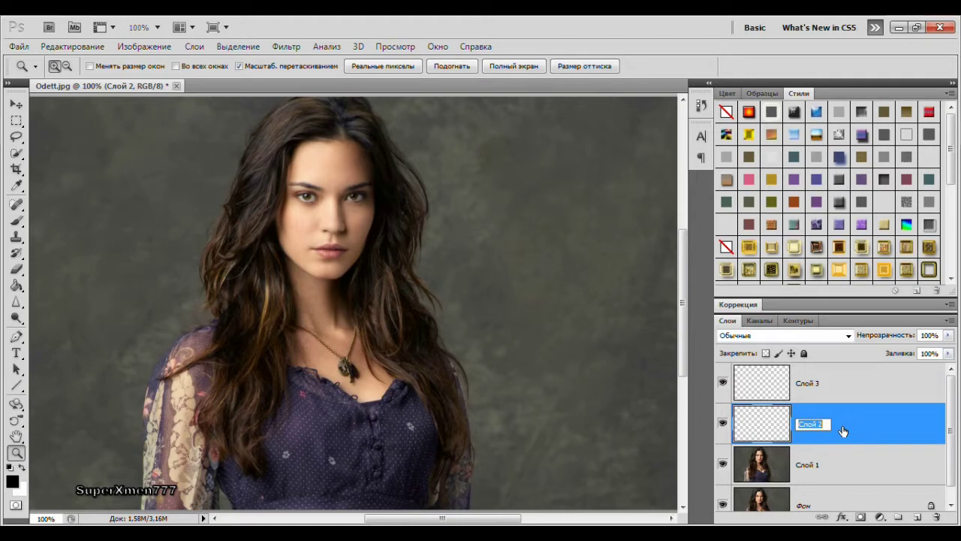
type("Волосы")
key("Return")
left_click(826, 386)
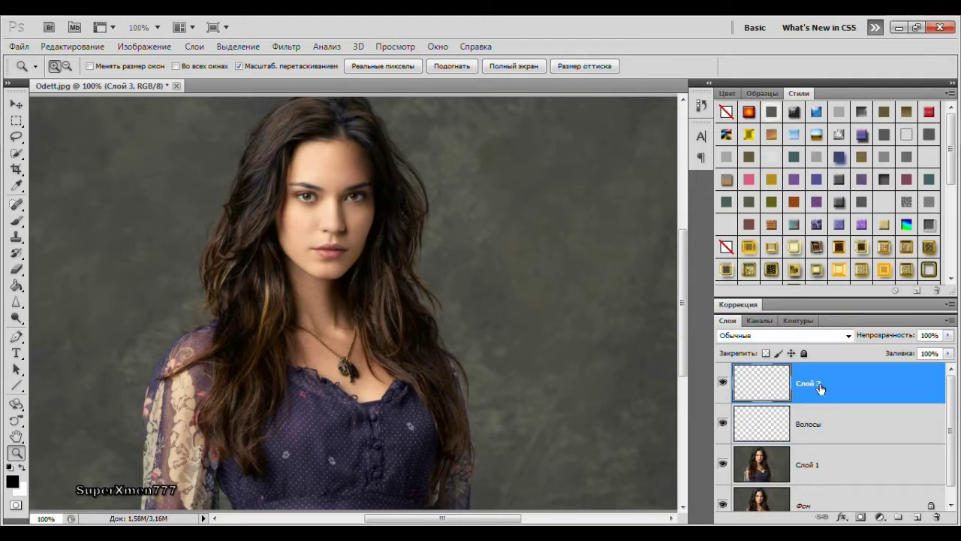
double_click(811, 384)
type("Глаза")
key("Return")
- On Слой 1, paint a quick mask over all the hair with a hard 25-pixel brush and convert it to a selection
scroll(828, 458, "down", 1)
left_click(828, 458)
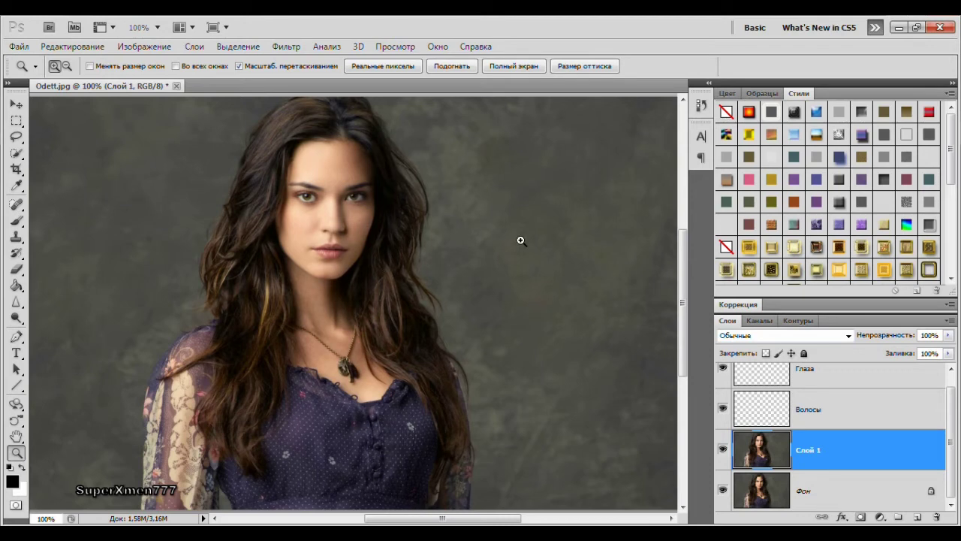
left_click(16, 504)
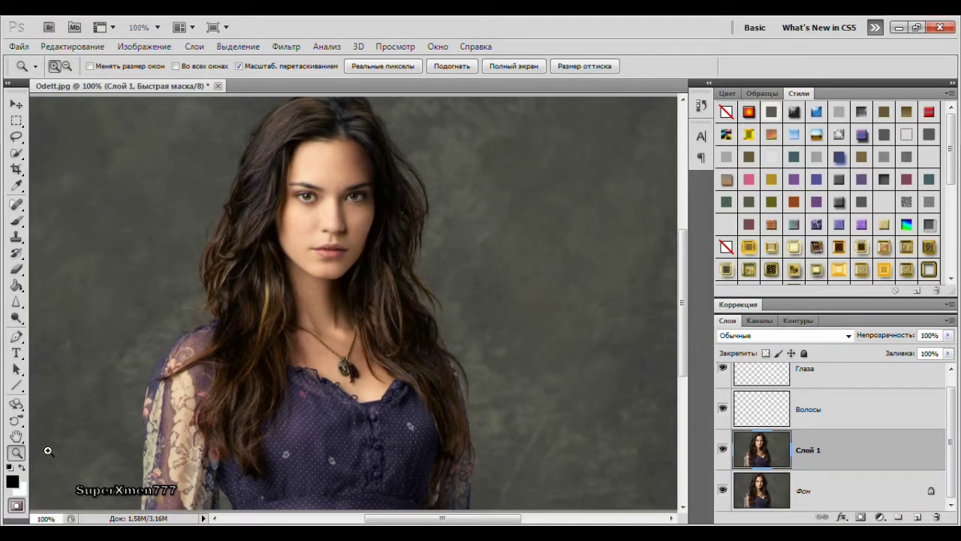
left_click(17, 221)
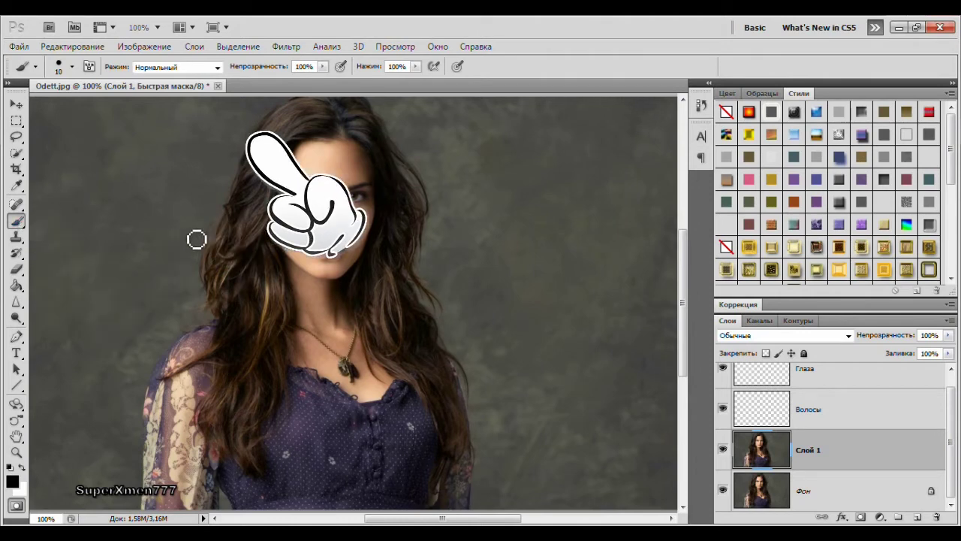
left_click(73, 67)
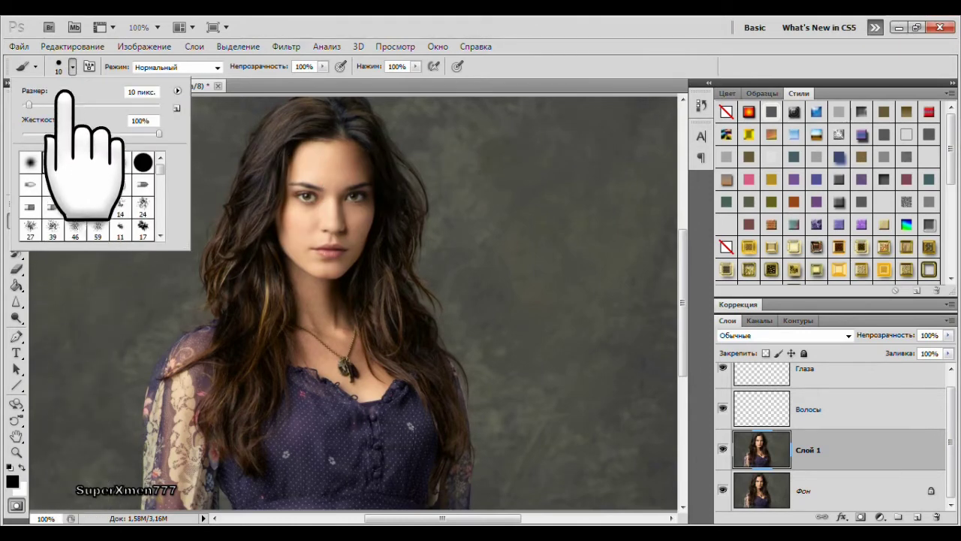
left_click(37, 108)
left_click_drag(36, 106, 40, 107)
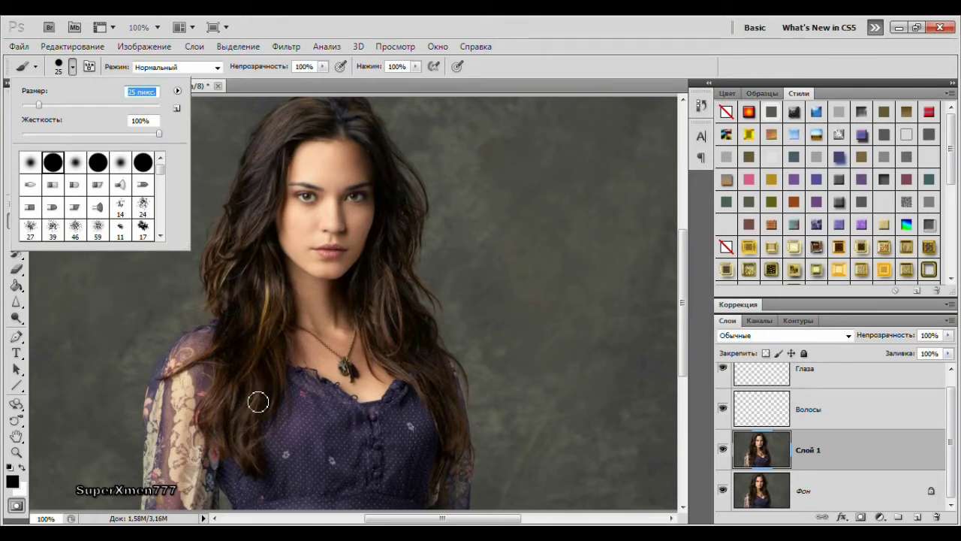
mouse_move(252, 461)
left_mouse_down()
mouse_move(226, 450)
mouse_move(206, 413)
mouse_move(221, 394)
mouse_move(228, 349)
mouse_move(217, 245)
mouse_move(242, 189)
left_mouse_up()
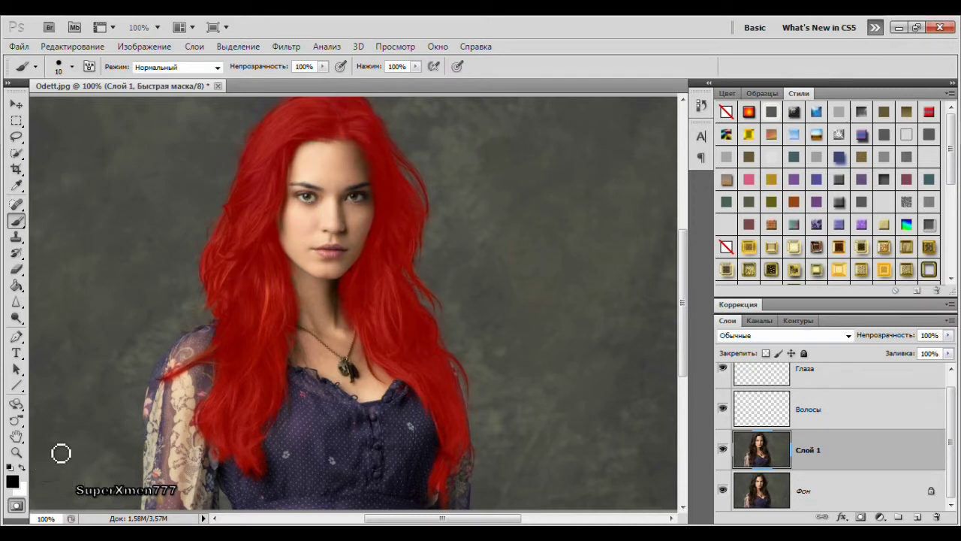
left_click(16, 505)
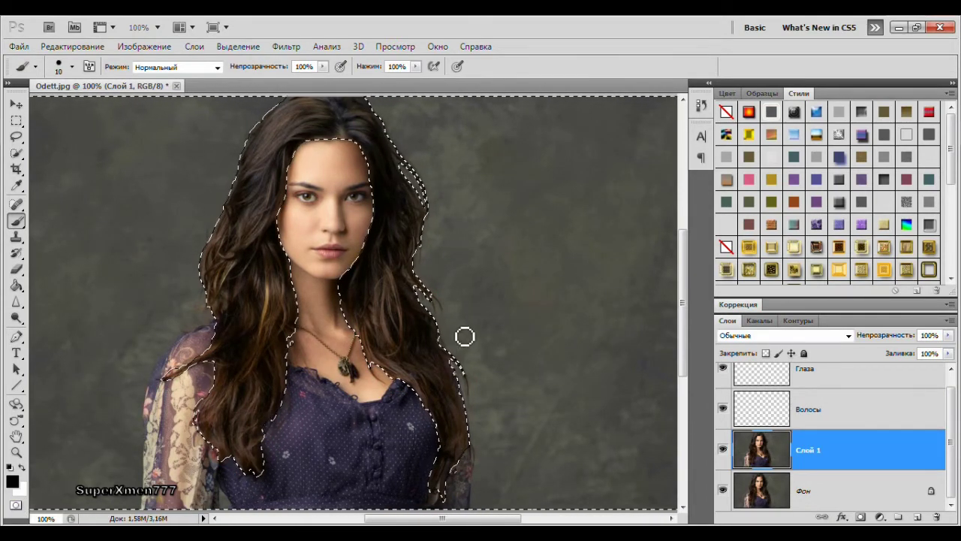
- Invert the selection so it covers the hair, and copy the hair from Слой 1 onto the Волосы layer
left_click(238, 47)
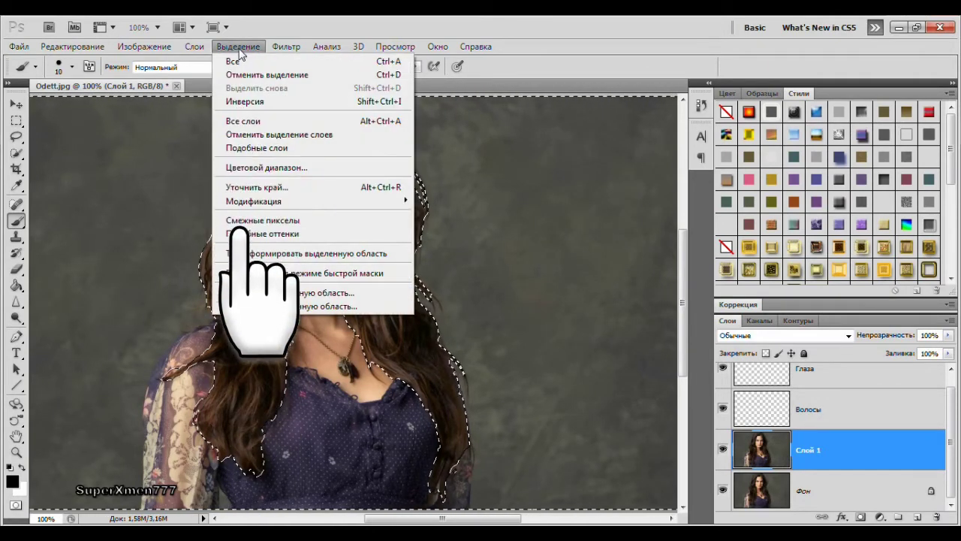
left_click(255, 103)
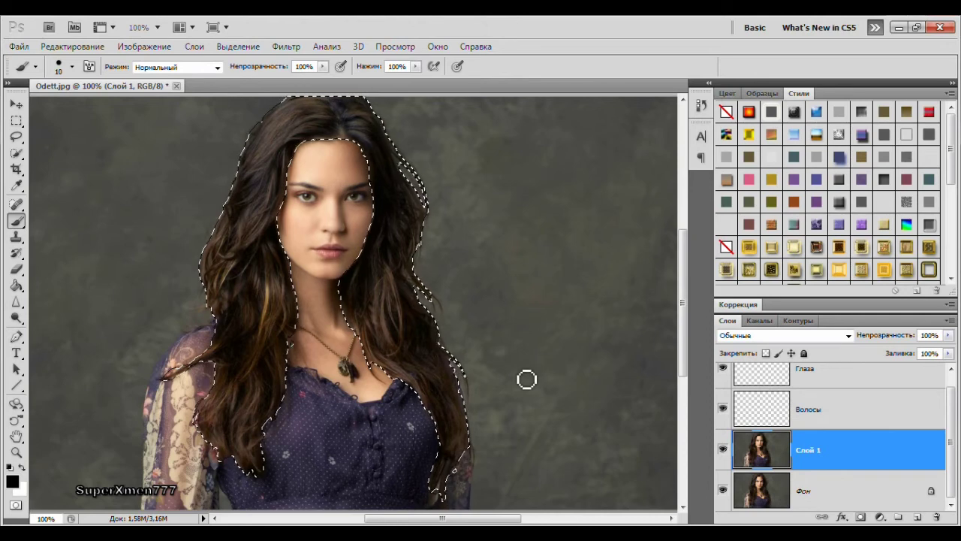
key("ctrl+c")
scroll(929, 442, "up", 1)
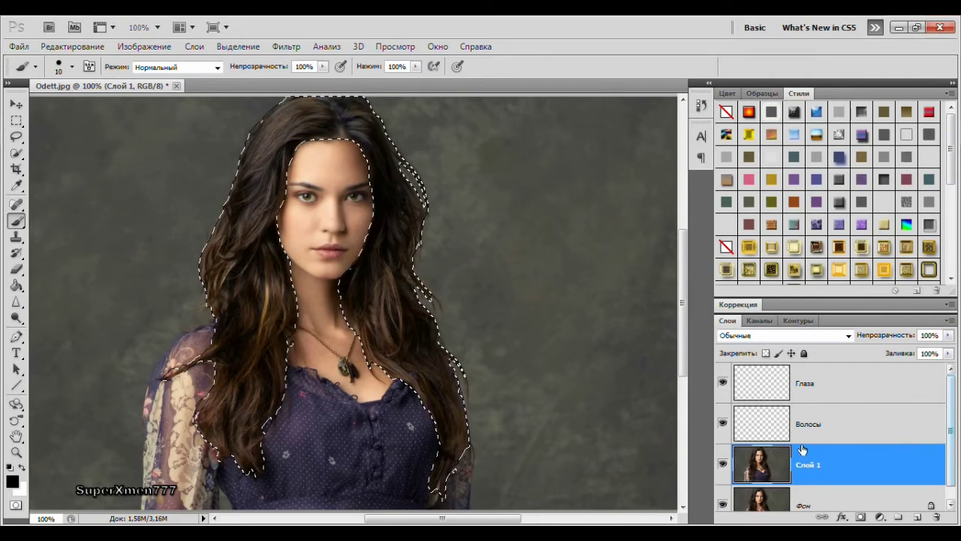
left_click(824, 425)
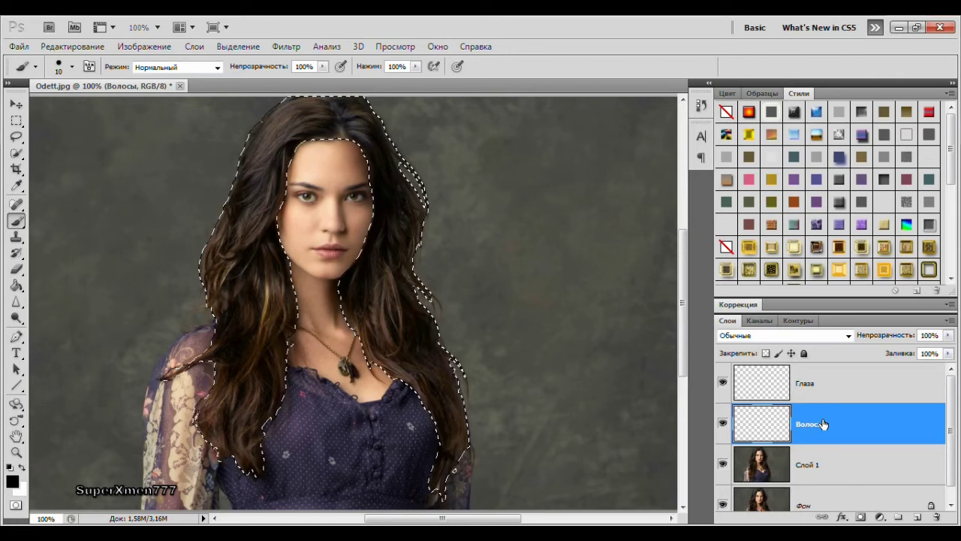
key("ctrl+v")
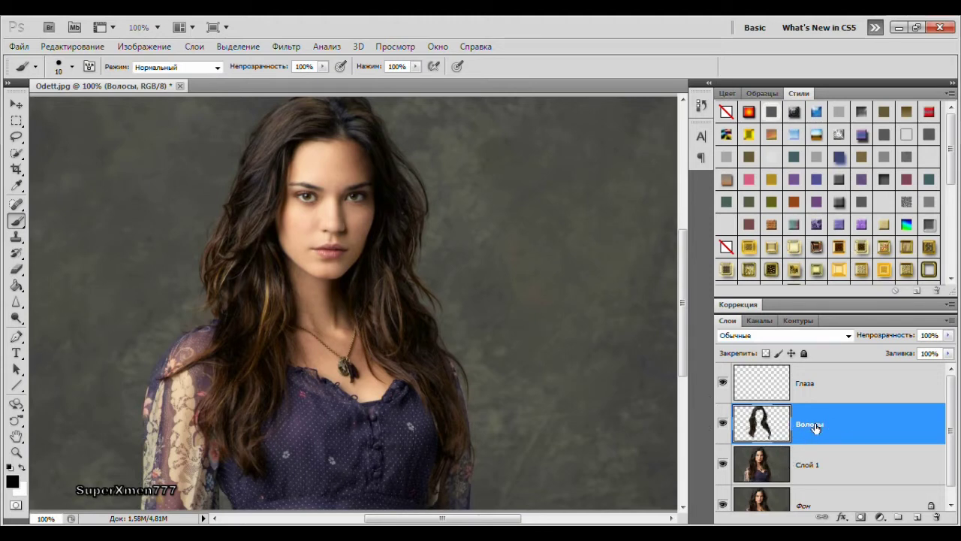
- On Слой 1, paint a quick mask over both irises and convert it to a selection
left_click(819, 470)
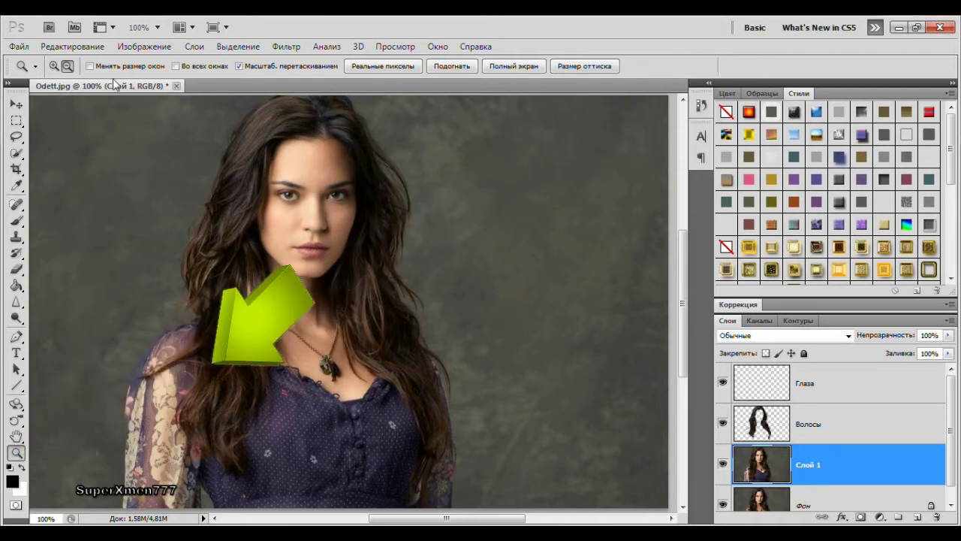
left_click(54, 67)
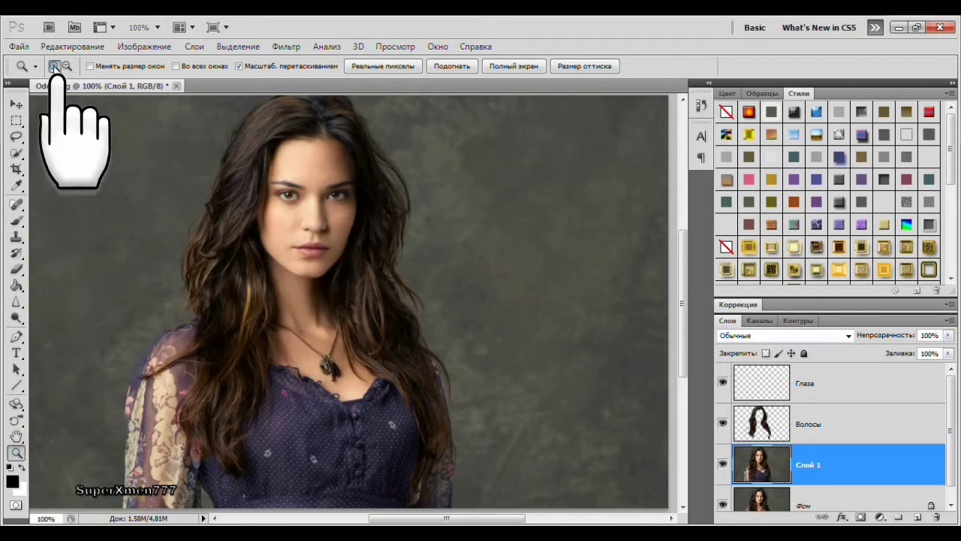
left_click(217, 264)
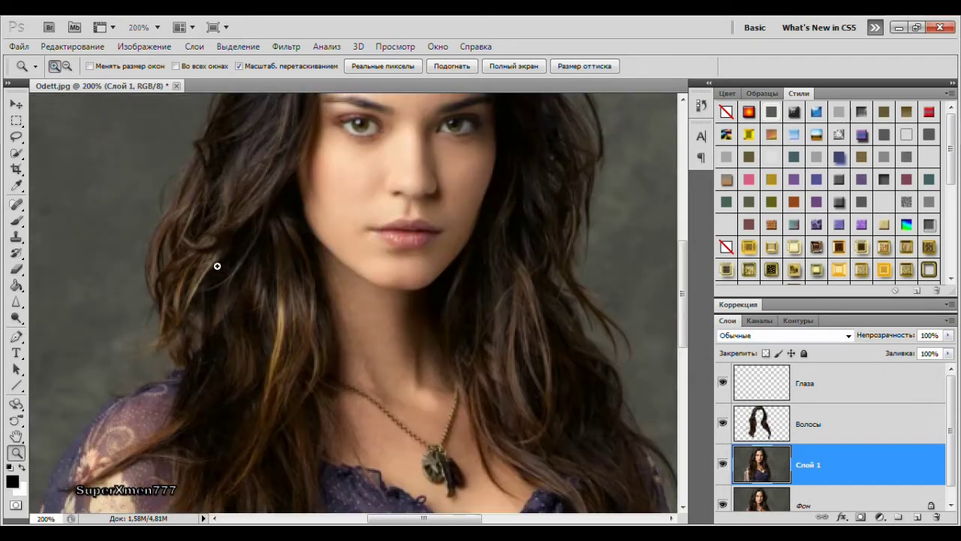
left_click_drag(649, 336, 604, 478)
left_click(16, 221)
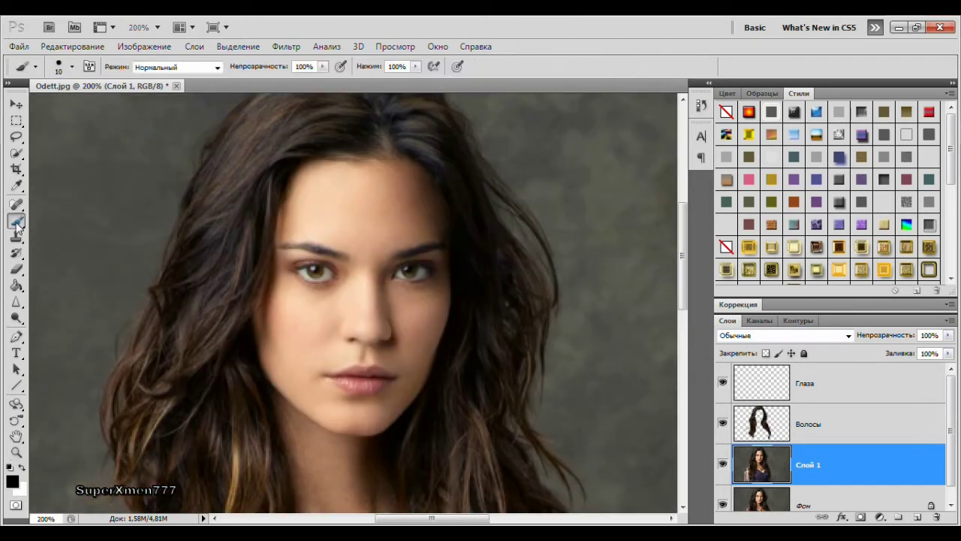
left_click(17, 506)
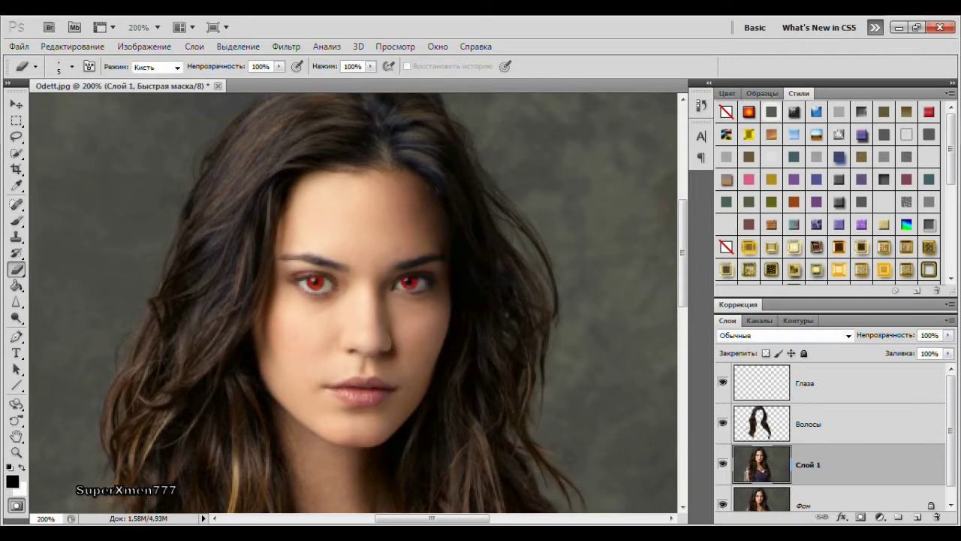
left_click(17, 506)
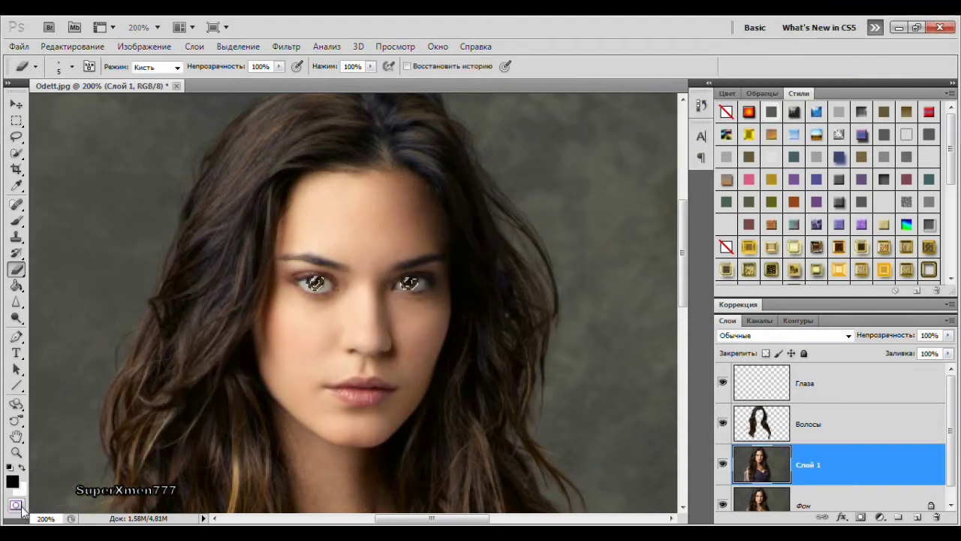
- Invert the selection so it covers the irises, and copy them from Слой 1 onto the Глаза layer
left_click(239, 47)
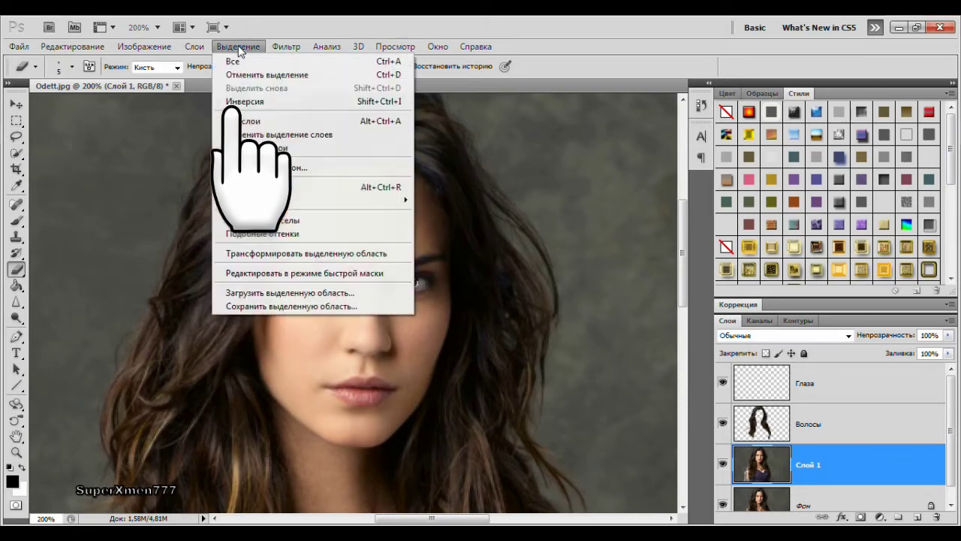
left_click(256, 101)
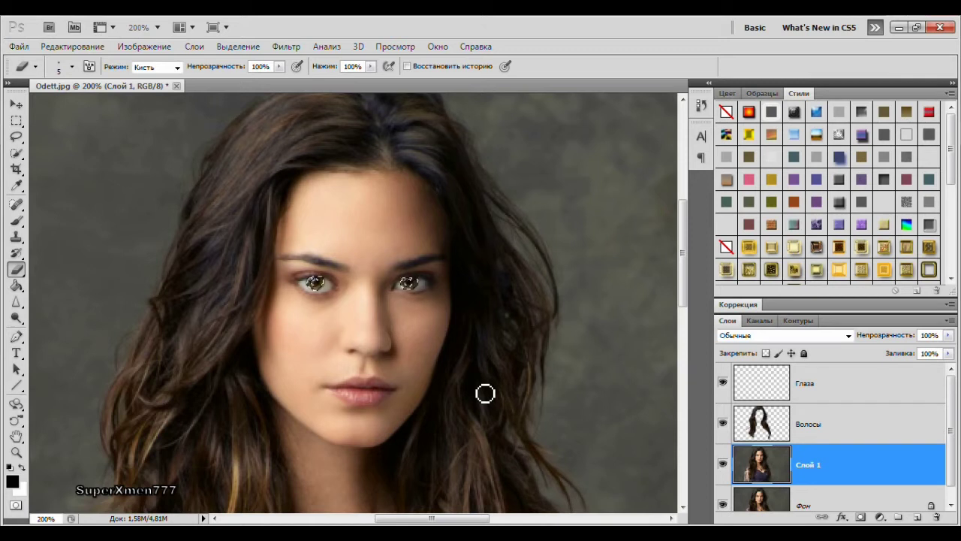
key("ctrl+c")
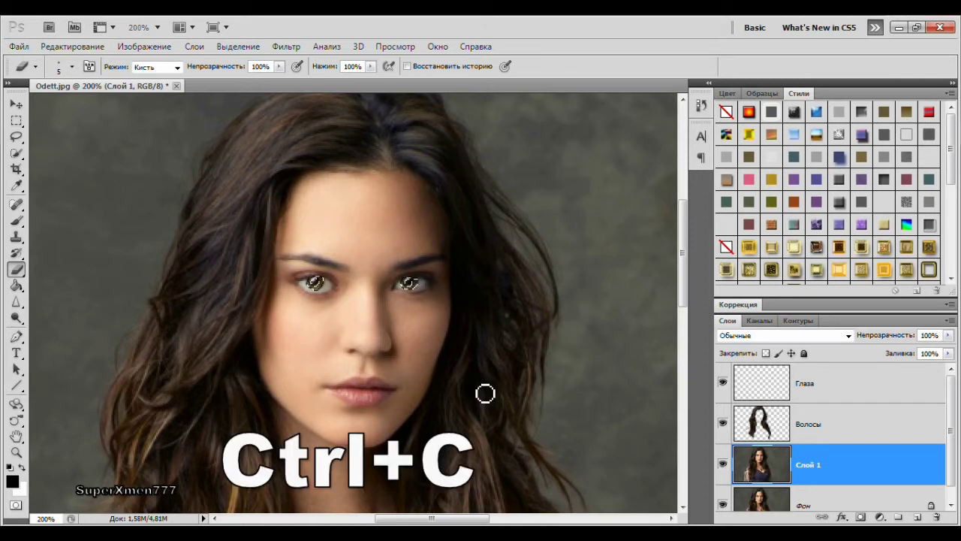
left_click(843, 383)
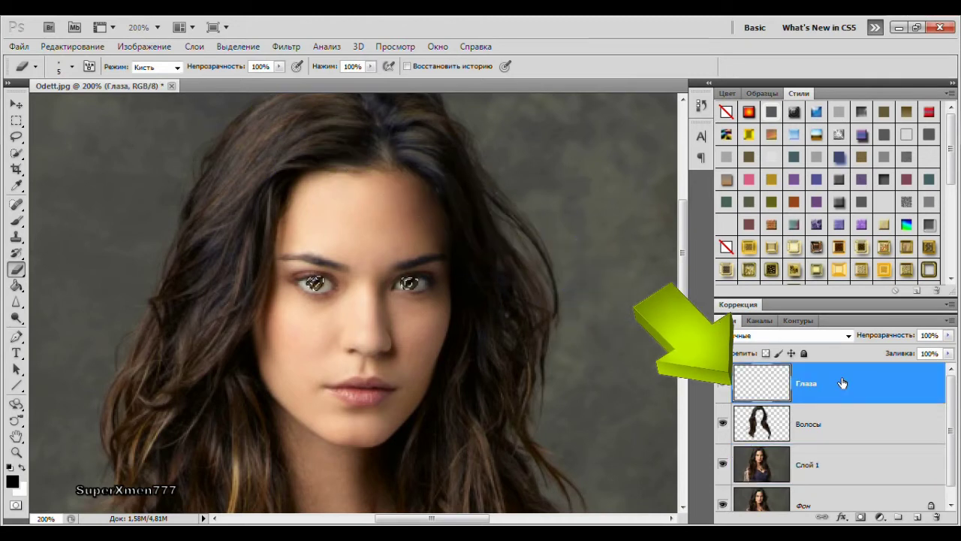
key("ctrl+v")
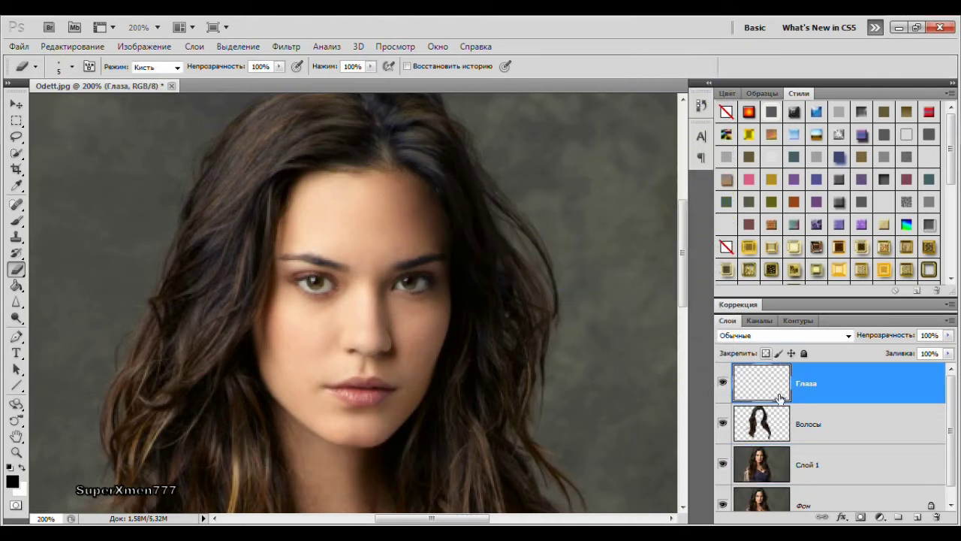
- Apply a Black & White adjustment to the Волосы layer with Tint enabled, hue 236° and saturation 48%
key("z")
left_click(619, 495, "alt")
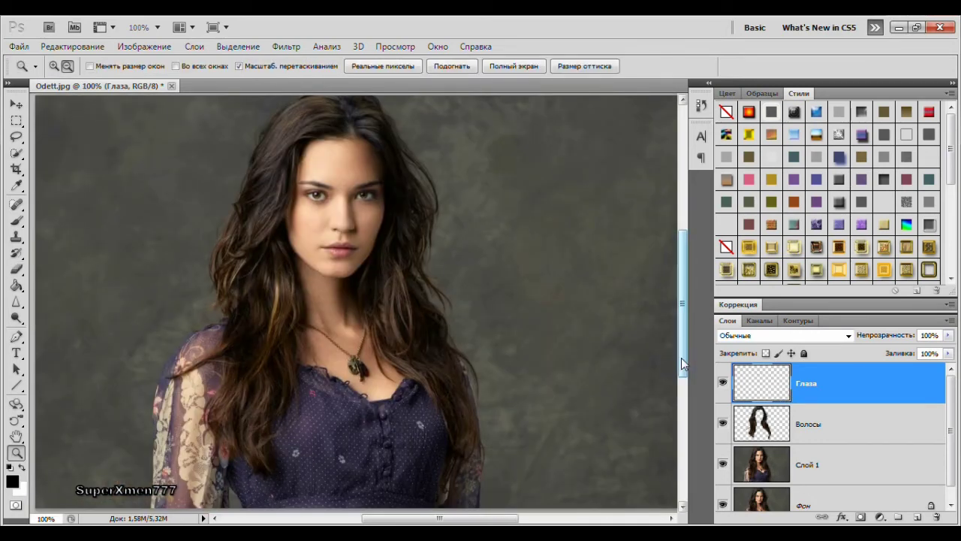
left_click(822, 429)
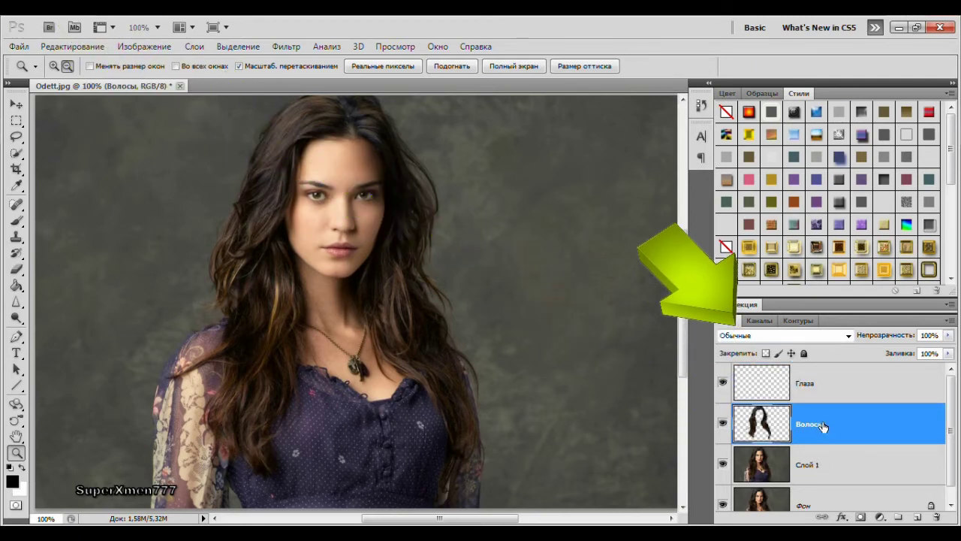
left_click(144, 47)
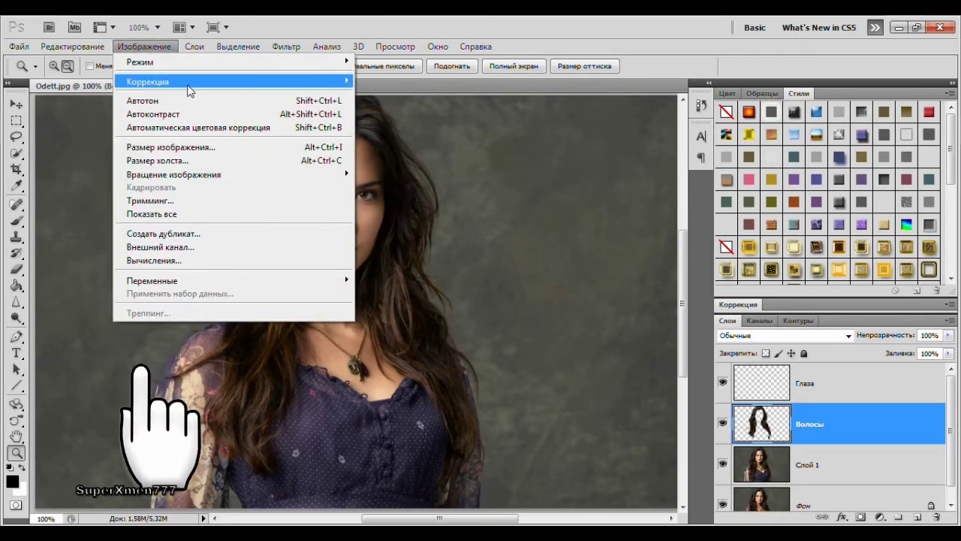
mouse_move(188, 85)
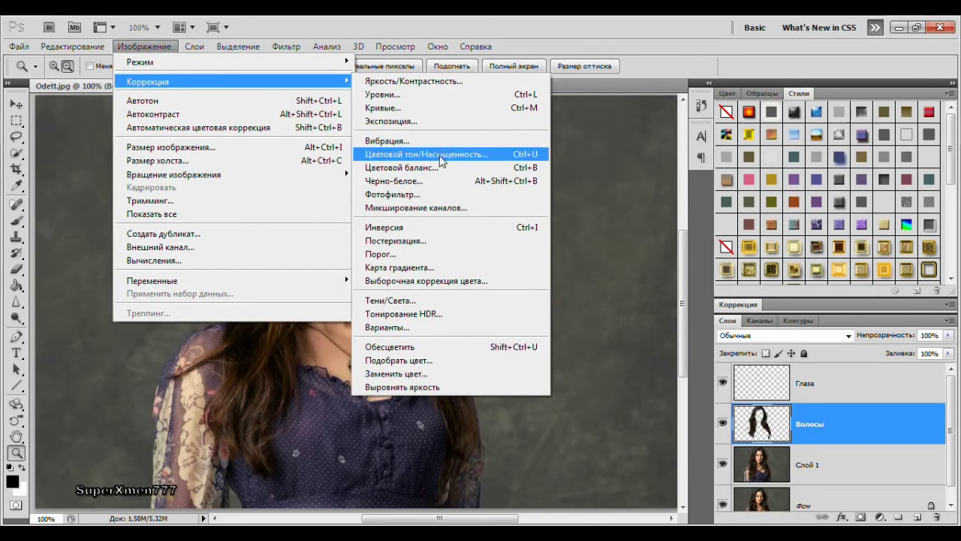
left_click(434, 187)
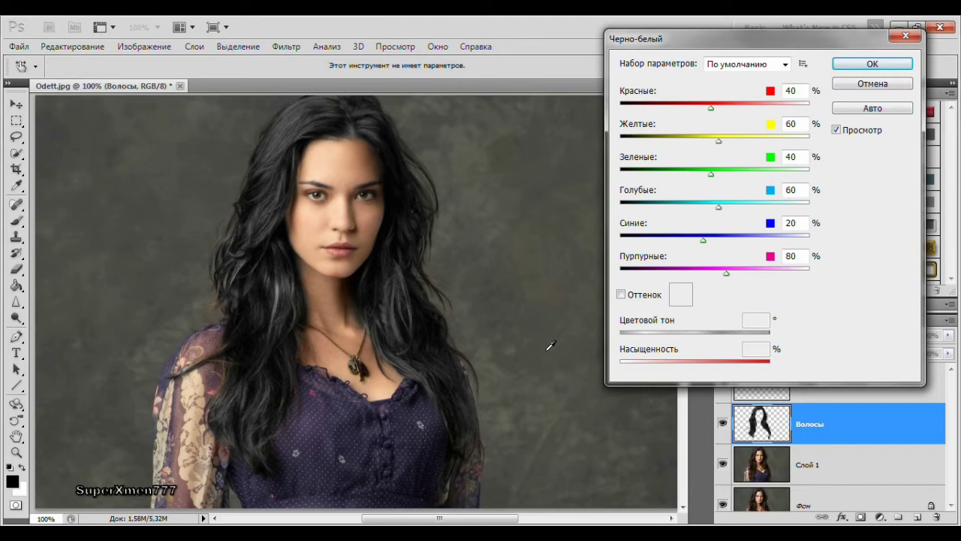
left_click(621, 294)
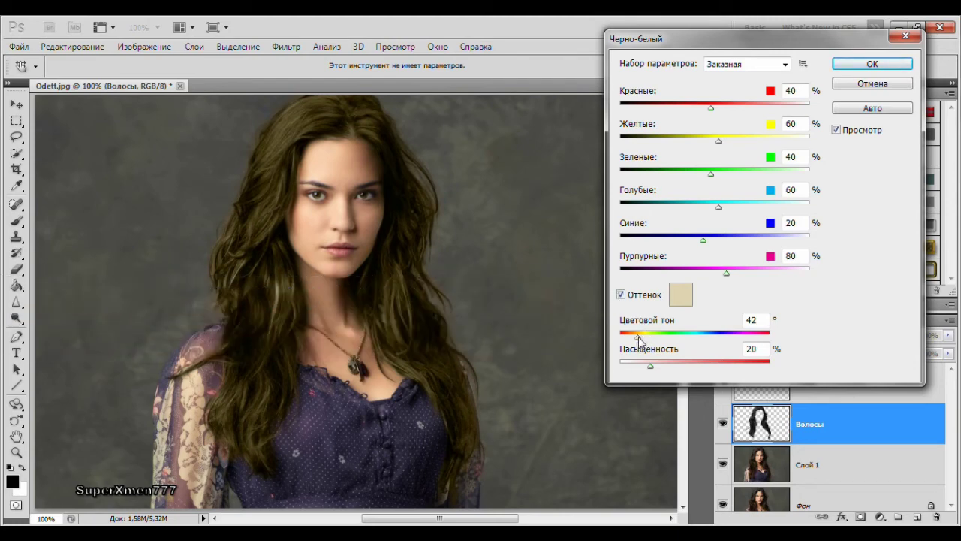
left_click_drag(639, 336, 721, 346)
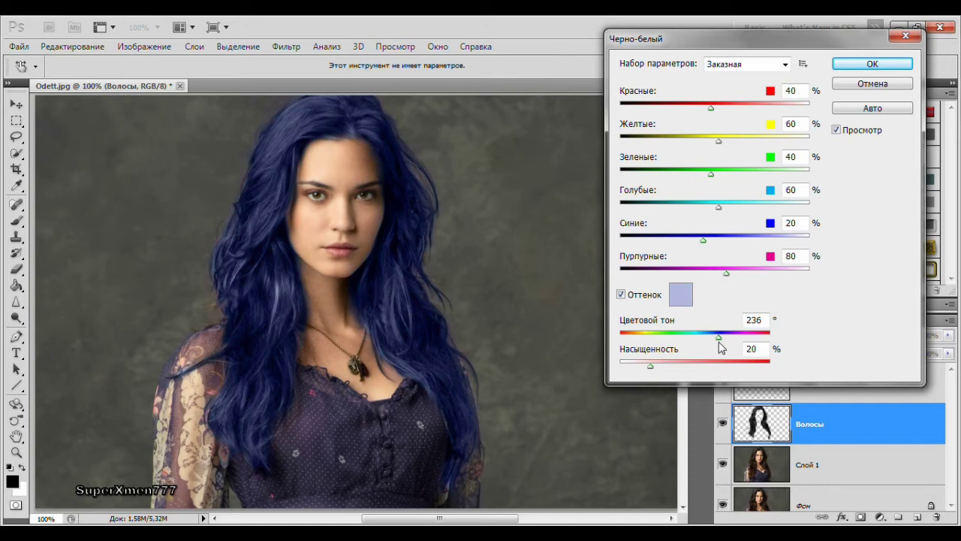
left_click_drag(721, 347, 721, 347)
left_click_drag(651, 367, 731, 368)
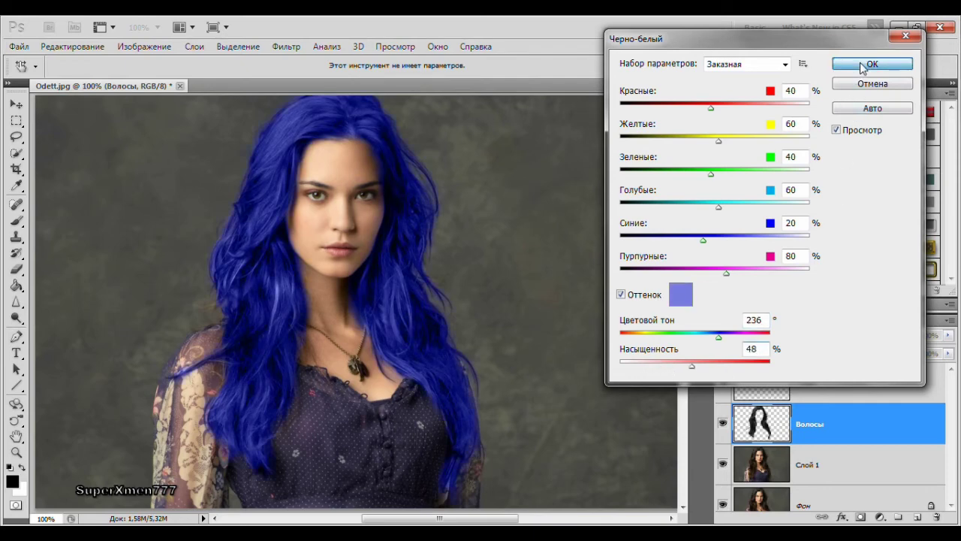
left_click(871, 64)
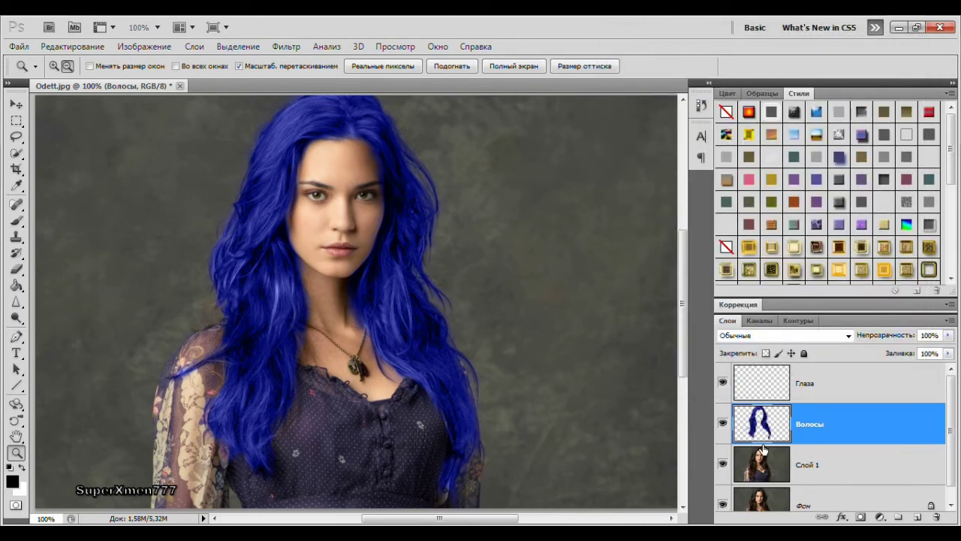
- Apply a Black & White adjustment to the Глаза layer with Tint enabled, hue 111° and saturation 46%
left_click(835, 386)
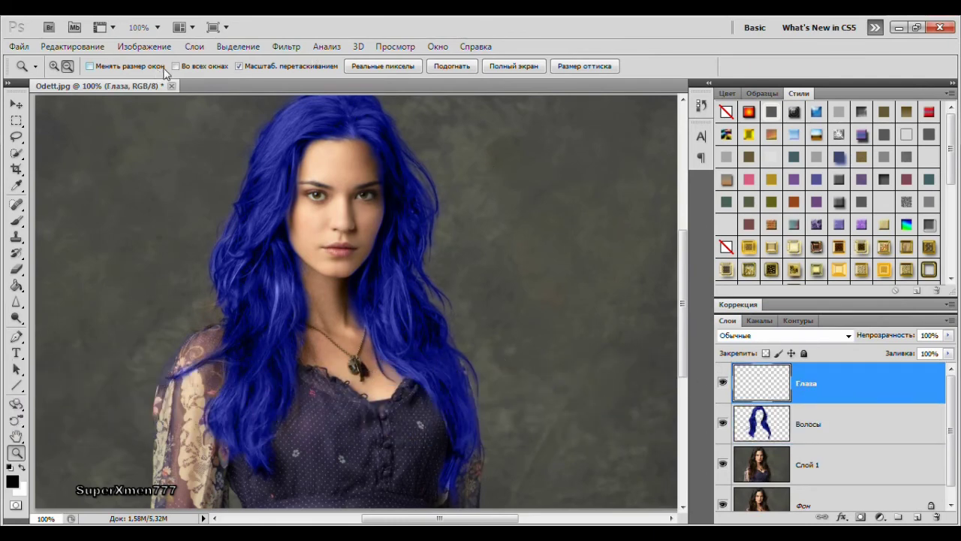
left_click(141, 49)
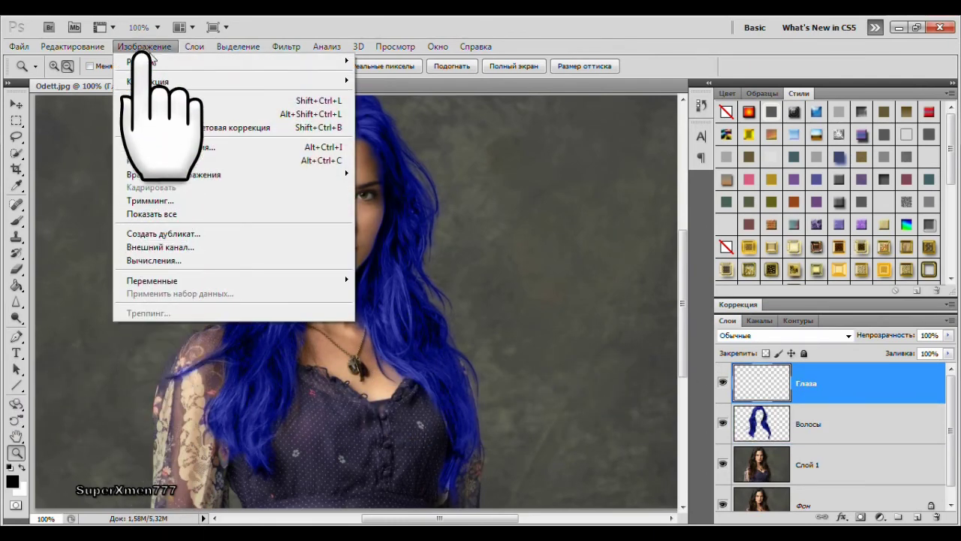
mouse_move(171, 82)
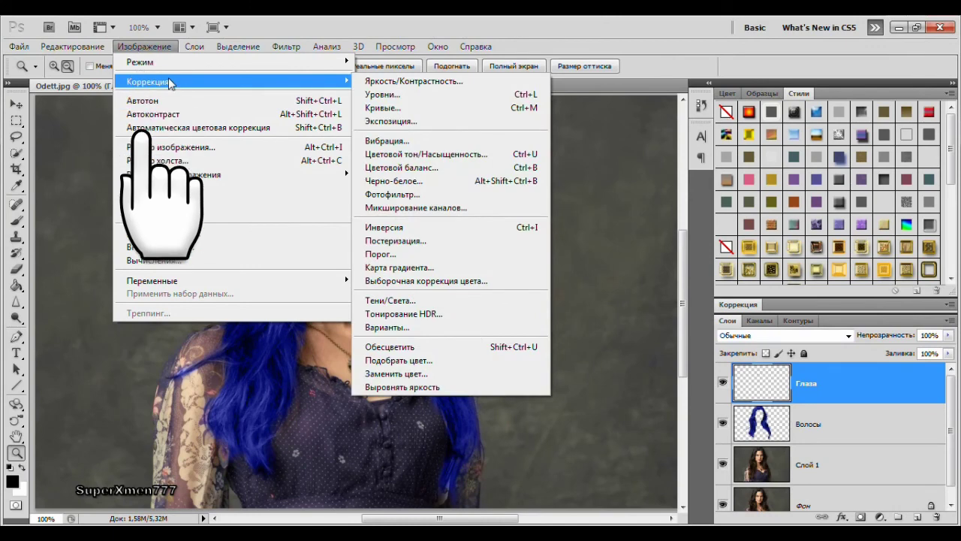
left_click(424, 178)
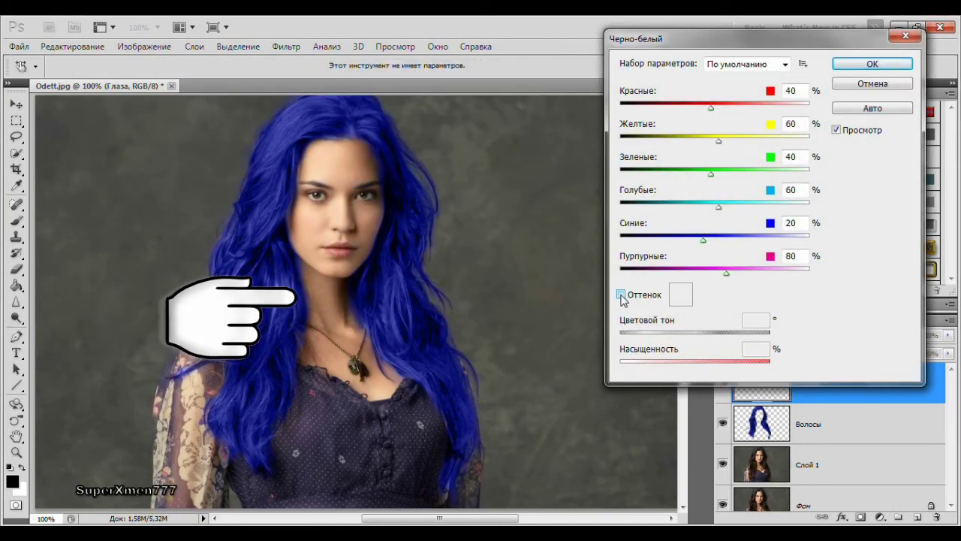
left_click(621, 295)
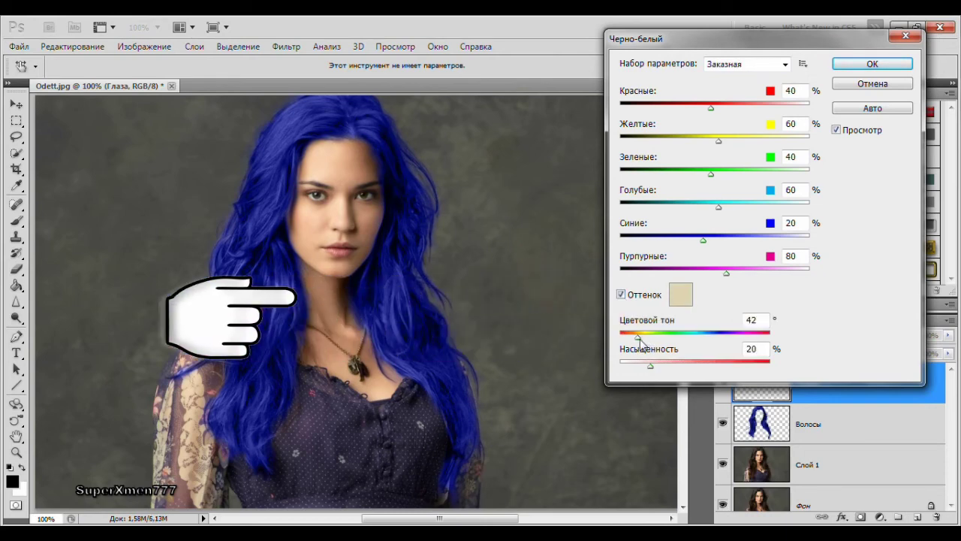
left_click_drag(638, 338, 691, 375)
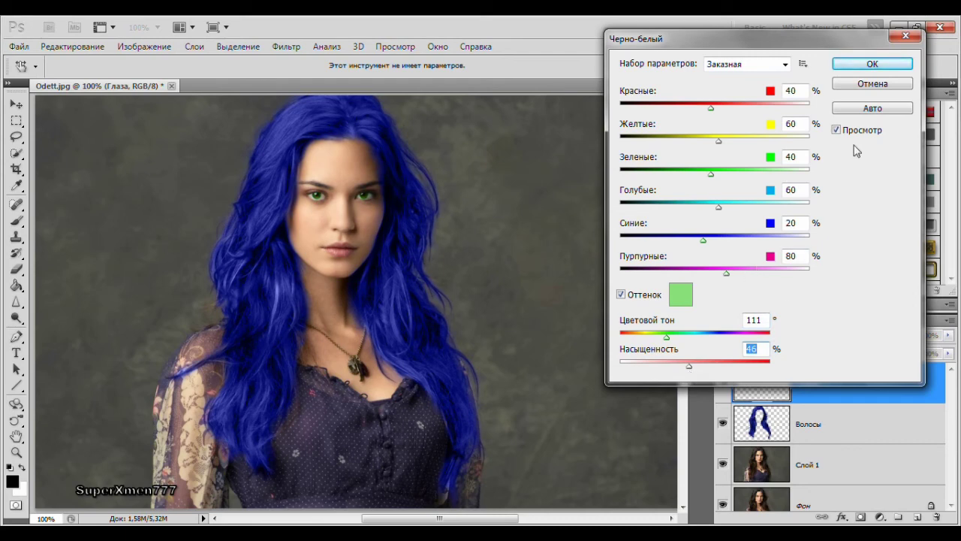
left_click(874, 64)
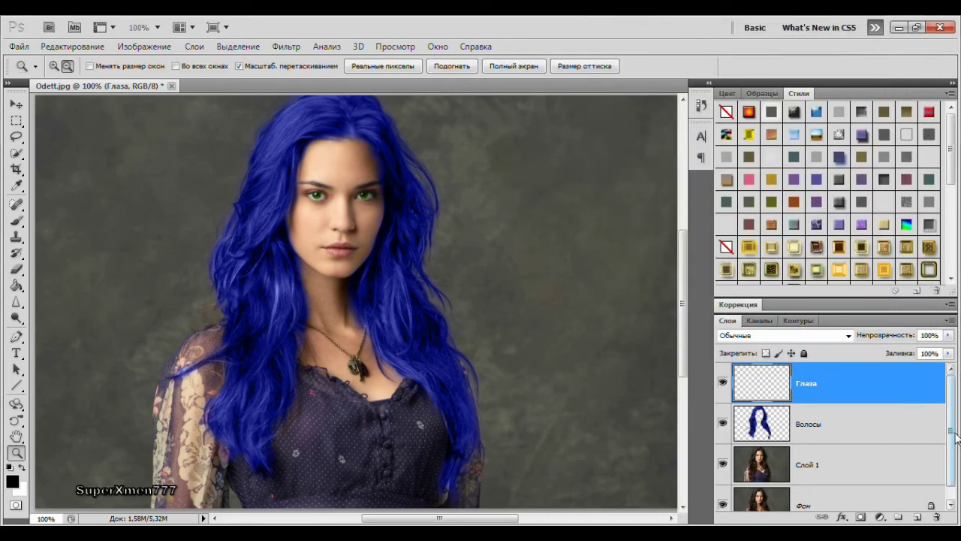
scroll(959, 449, "down", 1)
scroll(959, 450, "up", 1)
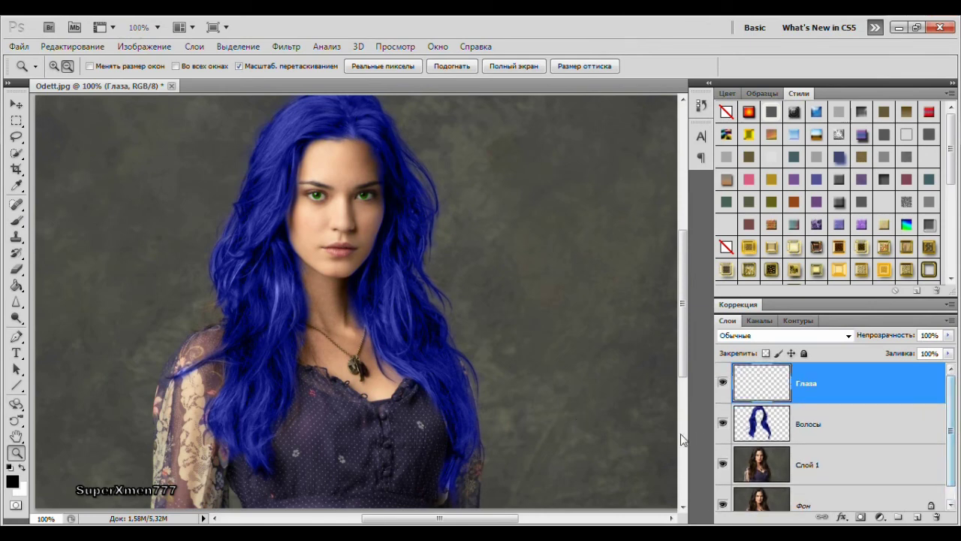